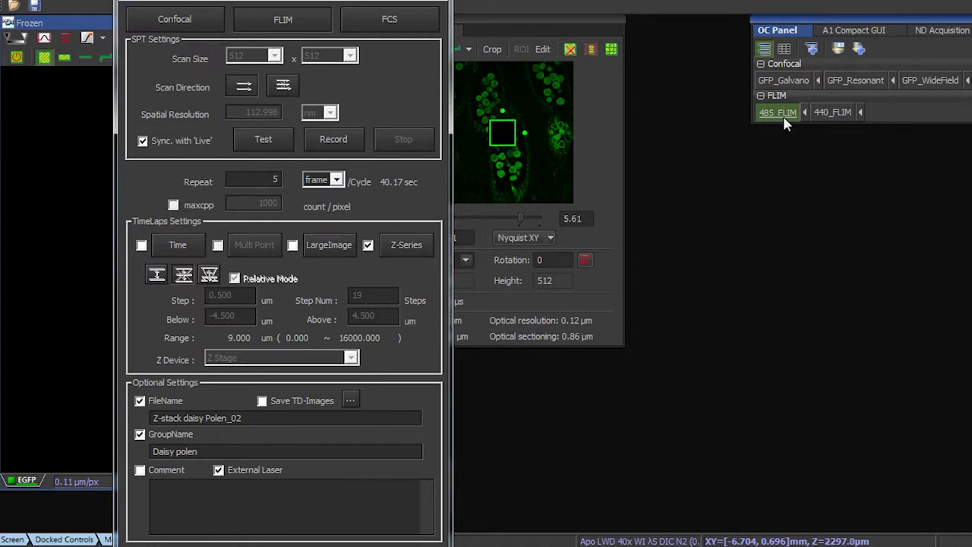
# Step: Show the ND Acquisition Z-series settings: 19 steps of 0.500 µm over 9.00 µm
pyautogui.click(921, 30)
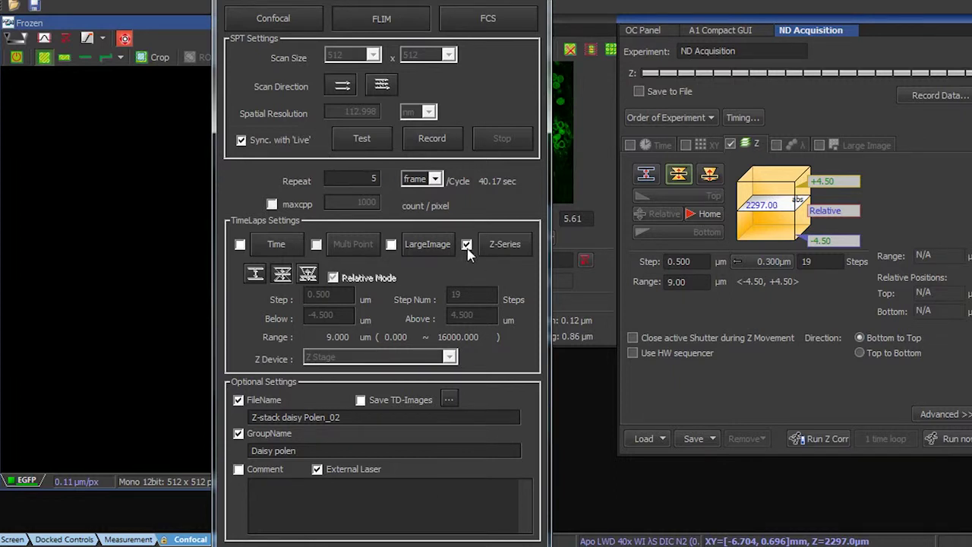
# Step: Set Repeat to 5, file name to 'Daisy Polen' and prefix the group name with 'Z-stacks'
pyautogui.moveTo(354, 178); pyautogui.dragTo(383, 177)
pyautogui.write('5')
pyautogui.moveTo(346, 420); pyautogui.dragTo(248, 420)
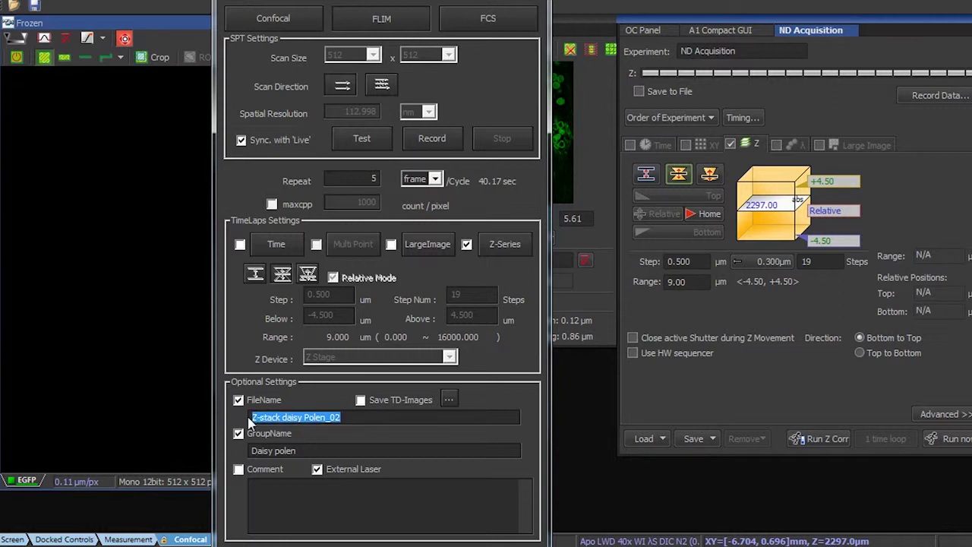
pyautogui.write('Daisy ')
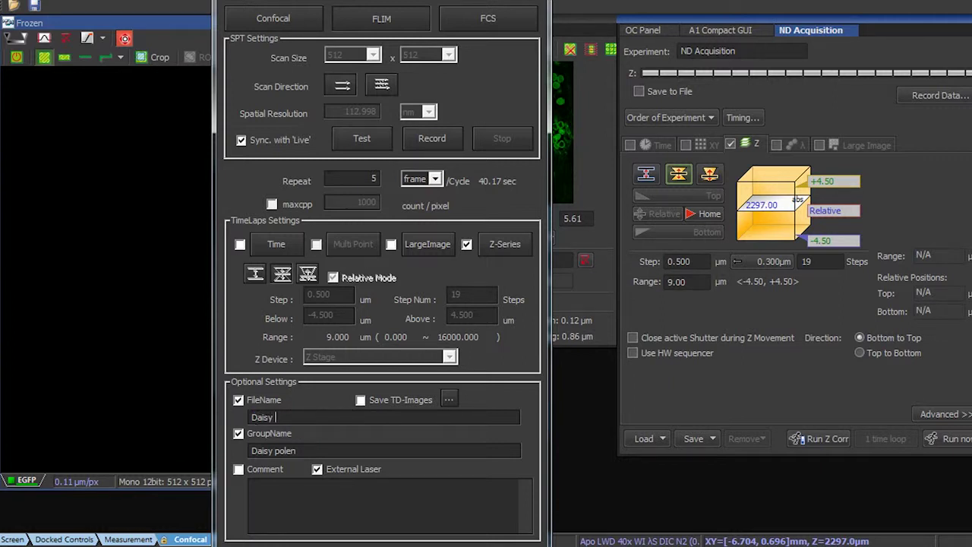
pyautogui.write('Polen')
pyautogui.click(258, 450)
pyautogui.write('Z-stac')
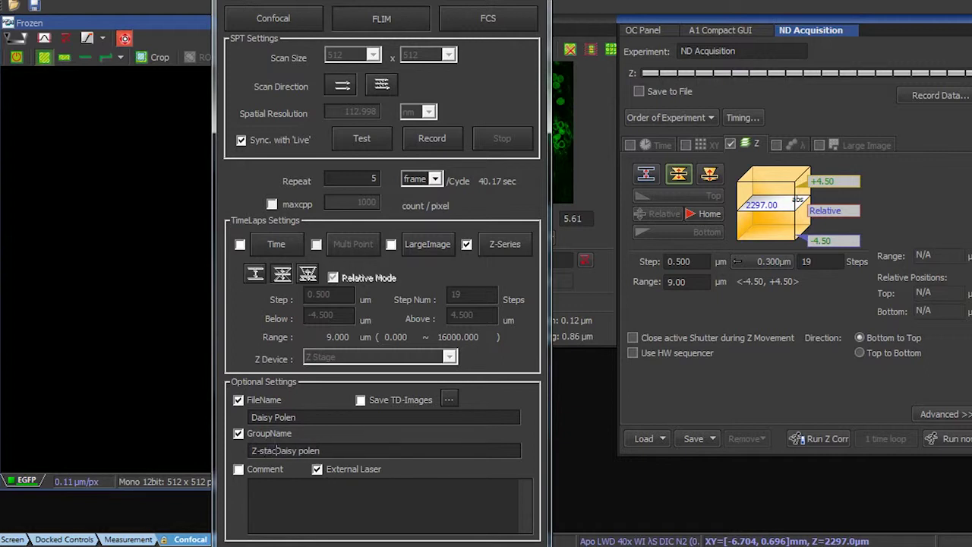
pyautogui.write('ks')
pyautogui.scroll(-1, 382, 273)
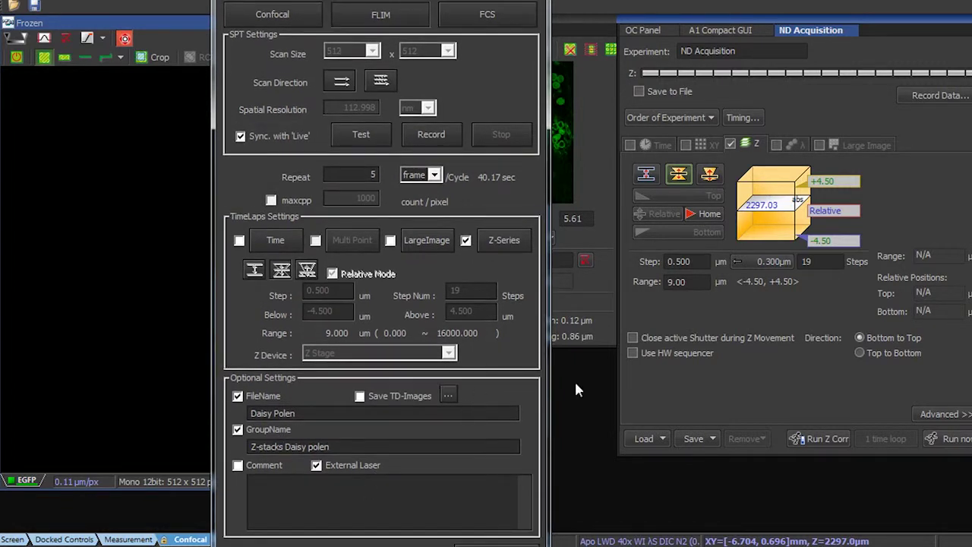
# Step: Run the 19-slice acquisition and view the Daisy Polen _01 result files in SymPhoTime 64
pyautogui.moveTo(760, 543)
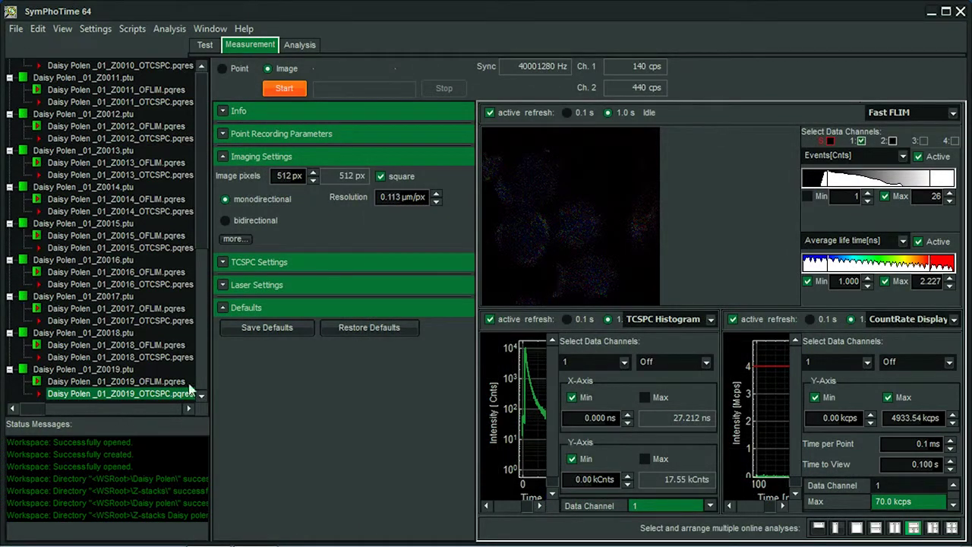
# Step: Start a Grouped FLIM analysis on the Z-stacks Daisy polen folder from the Analysis scripts
pyautogui.scroll(3, 204, 261)
pyautogui.scroll(9, 204, 260)
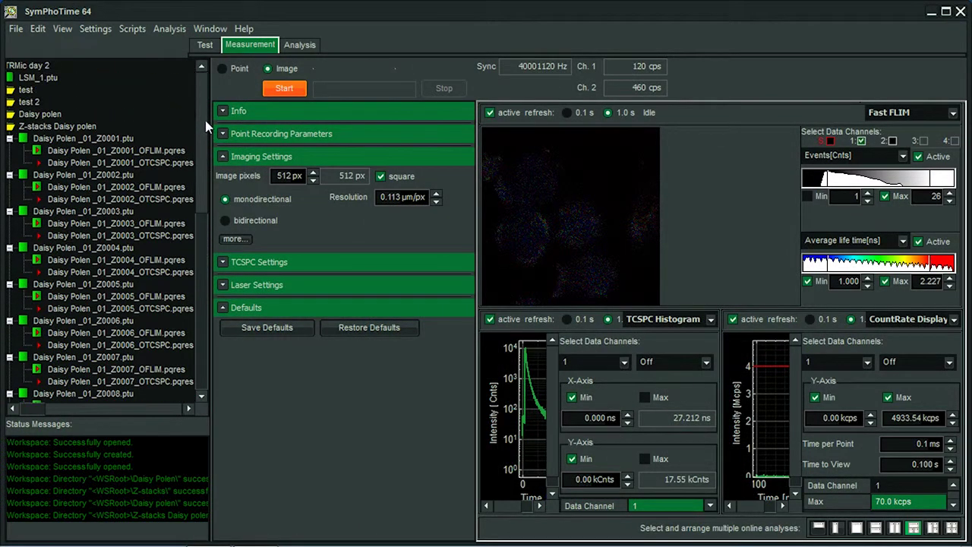
pyautogui.click(61, 126)
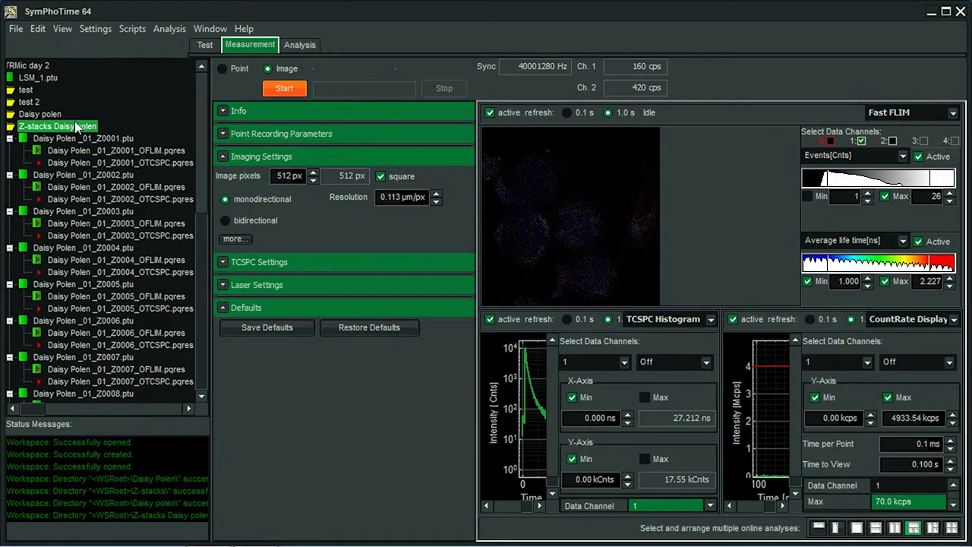
pyautogui.click(307, 46)
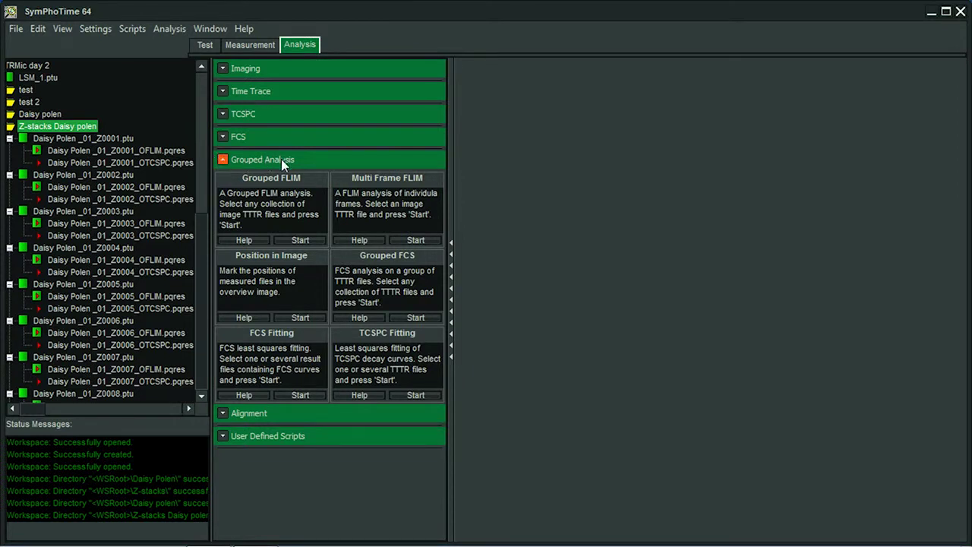
pyautogui.click(295, 241)
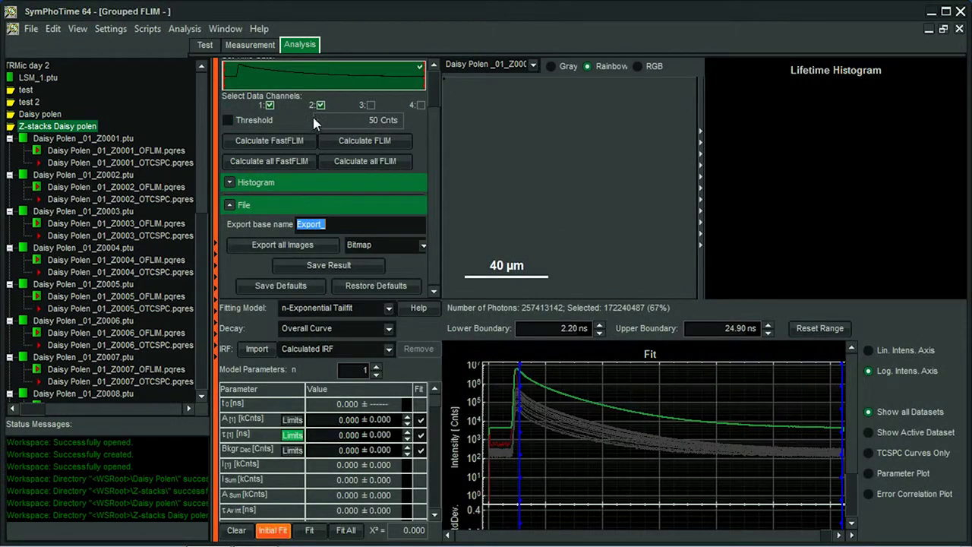
# Step: Calculate fast FLIM for all slices using channel 1 only, with lifetime scale 1 to 2 ns
pyautogui.click(322, 105)
pyautogui.click(271, 159)
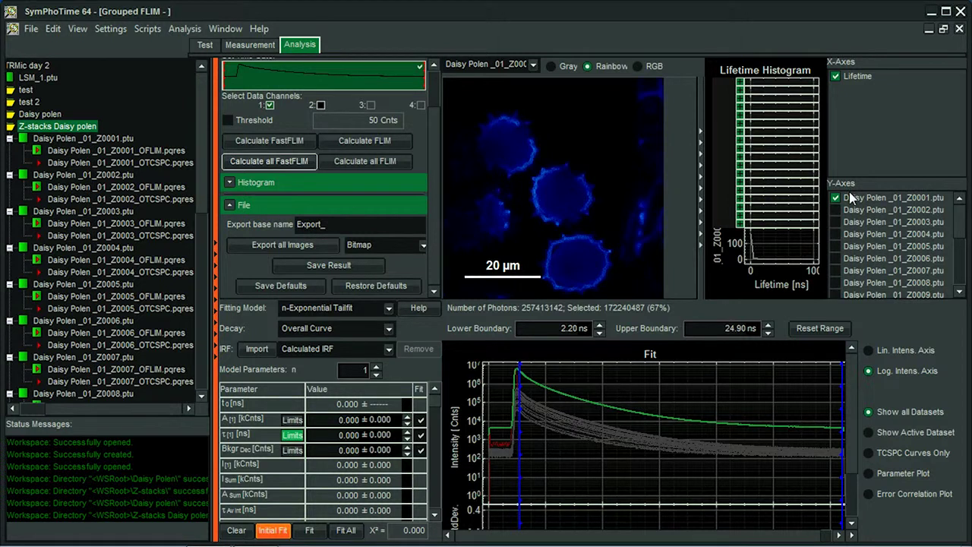
pyautogui.click(701, 181)
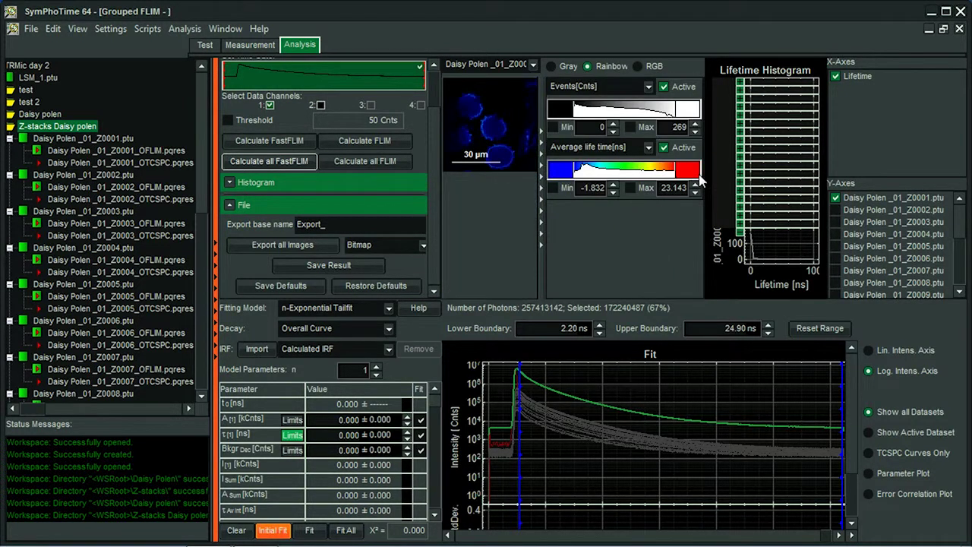
pyautogui.moveTo(580, 188); pyautogui.dragTo(621, 189)
pyautogui.write('1')
pyautogui.press('Return')
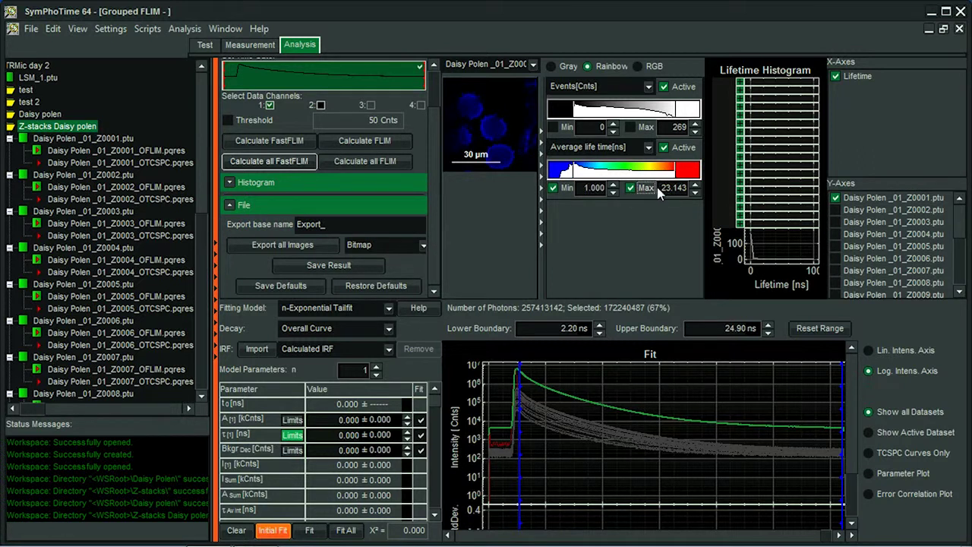
pyautogui.moveTo(658, 188); pyautogui.dragTo(702, 192)
pyautogui.write('3')
pyautogui.moveTo(676, 167); pyautogui.dragTo(620, 166)
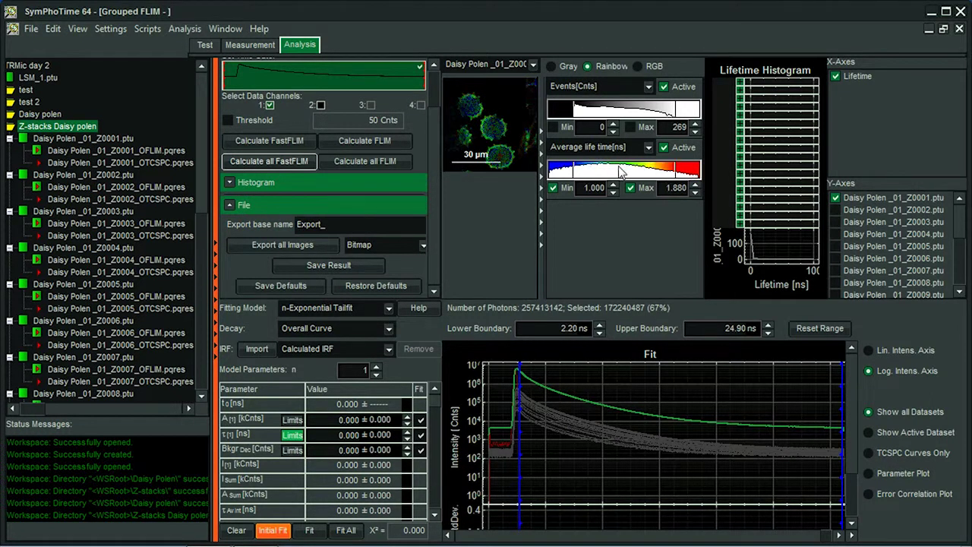
pyautogui.doubleClick(668, 194)
pyautogui.write('2')
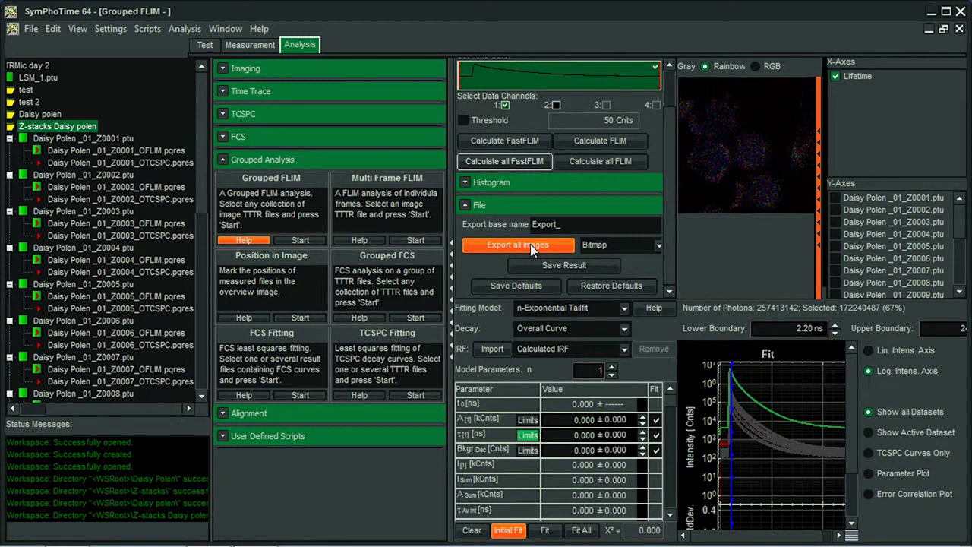
# Step: Export all FLIM images in Bitmap format
pyautogui.click(658, 247)
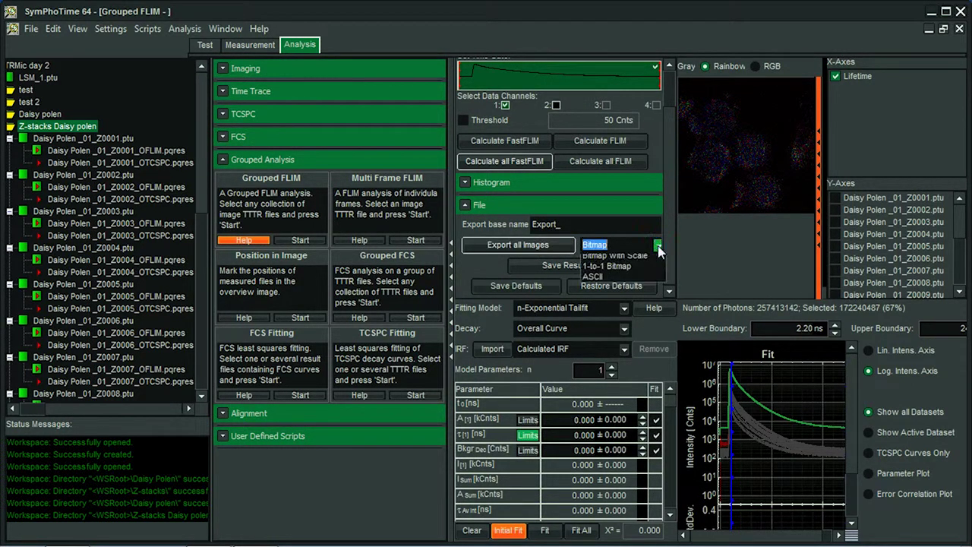
pyautogui.click(658, 248)
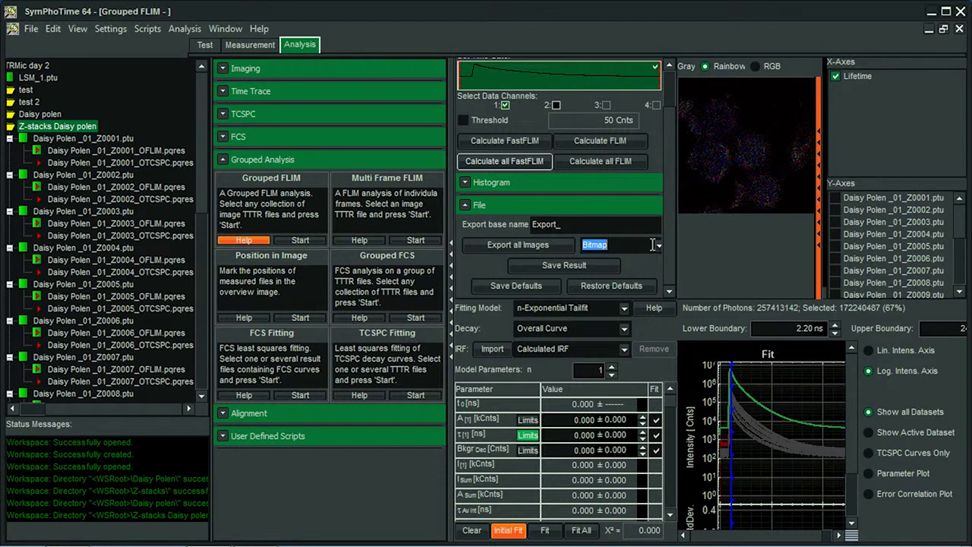
pyautogui.click(510, 245)
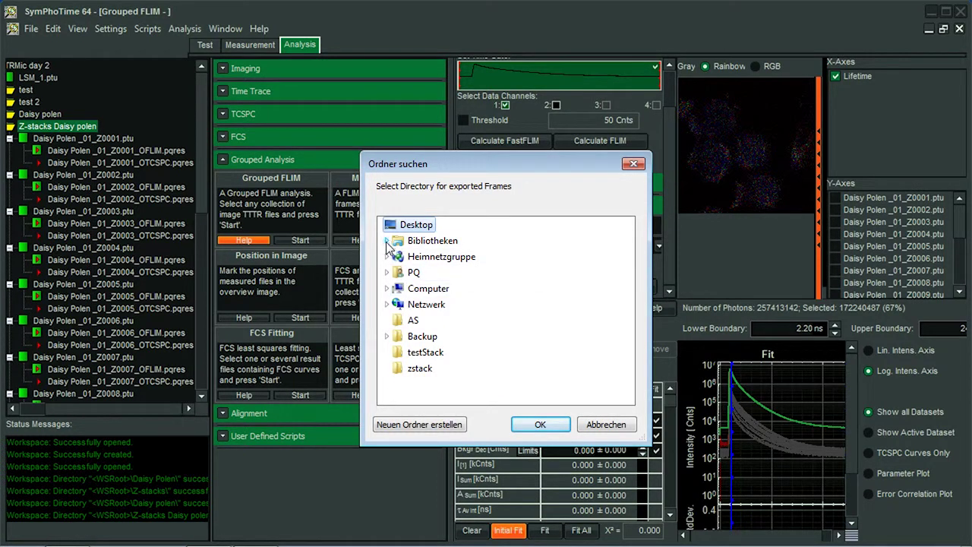
# Step: Create a new 'export' folder under PQ > Eigene Dokumente as the export destination
pyautogui.click(386, 272)
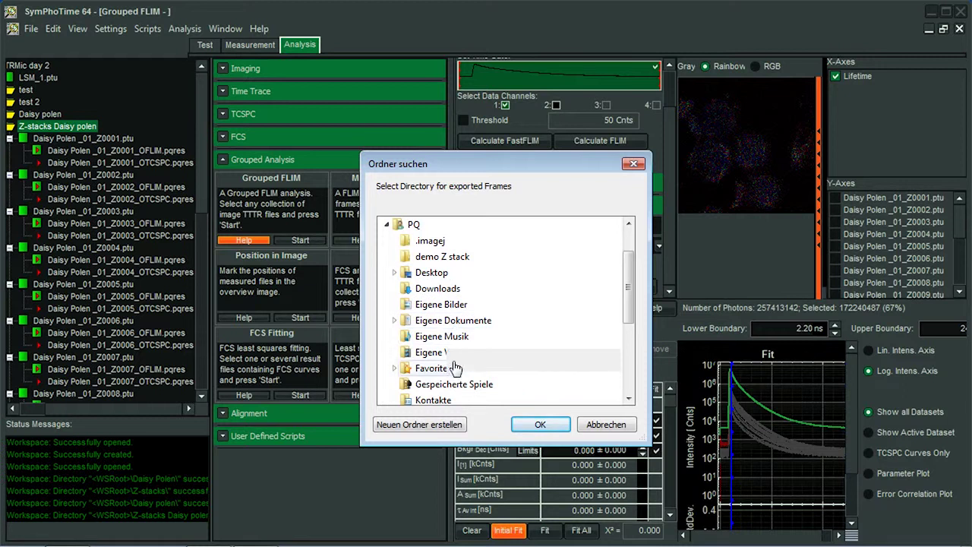
pyautogui.doubleClick(454, 320)
pyautogui.scroll(1, 456, 323)
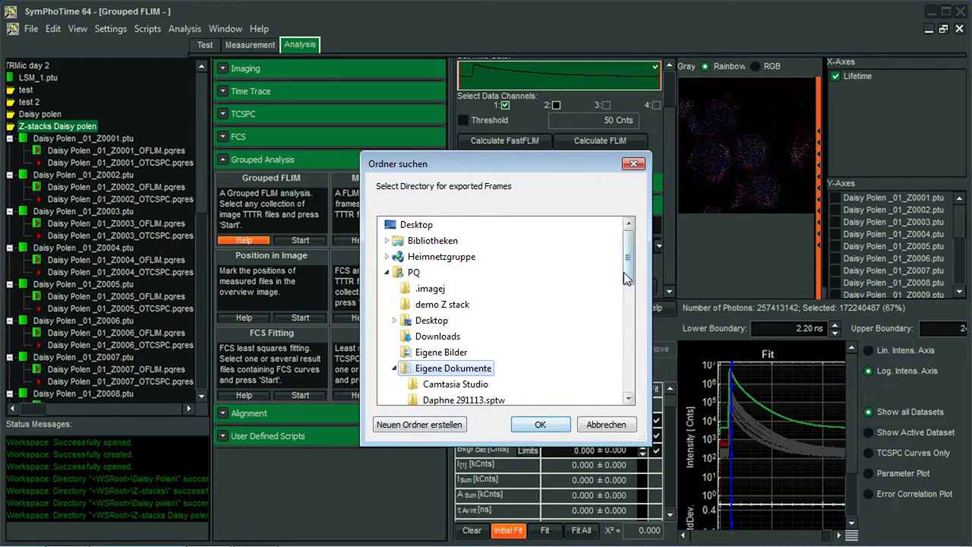
pyautogui.moveTo(627, 270); pyautogui.dragTo(618, 306)
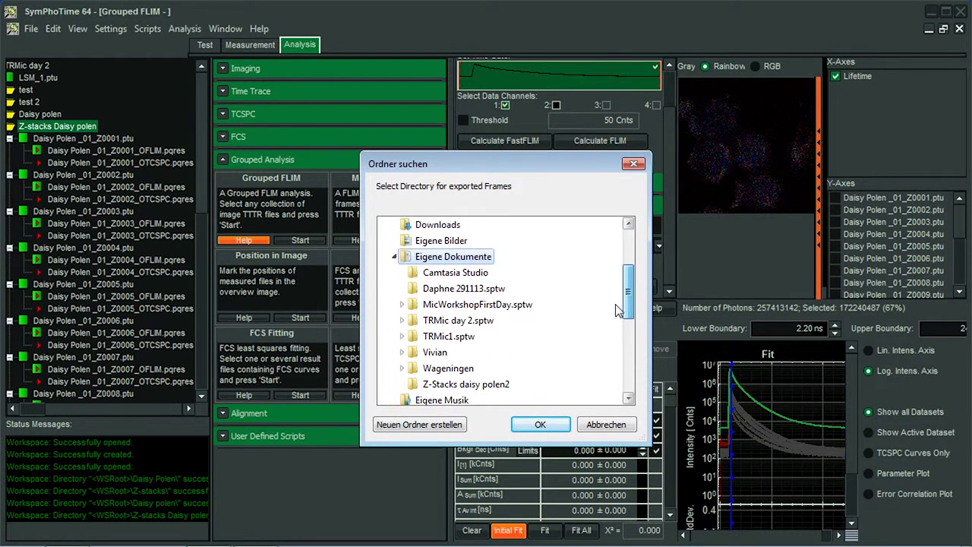
pyautogui.click(426, 423)
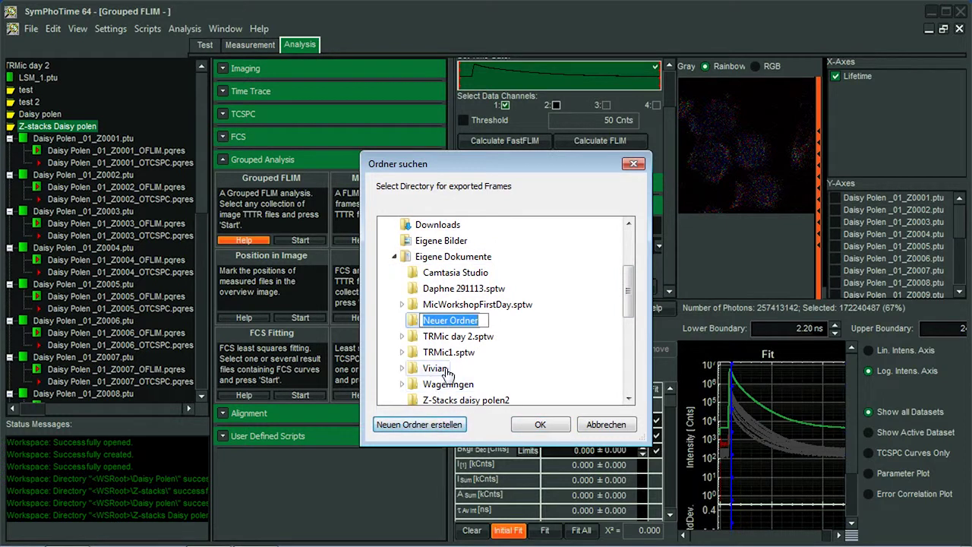
pyautogui.write('exzport')
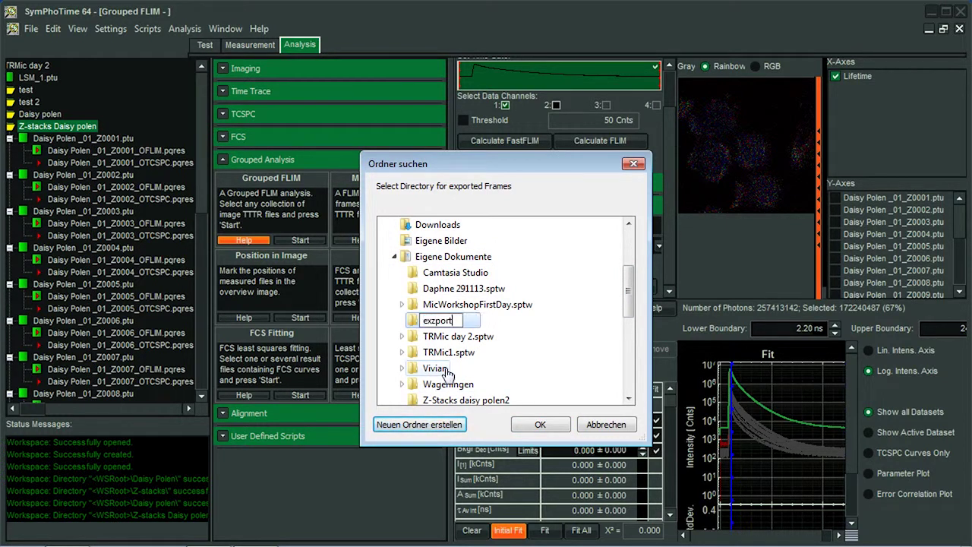
pyautogui.press('BackSpace')
pyautogui.press('BackSpace')
pyautogui.press('BackSpace')
pyautogui.write('potrrt')
pyautogui.press('Return')
pyautogui.press('Return')
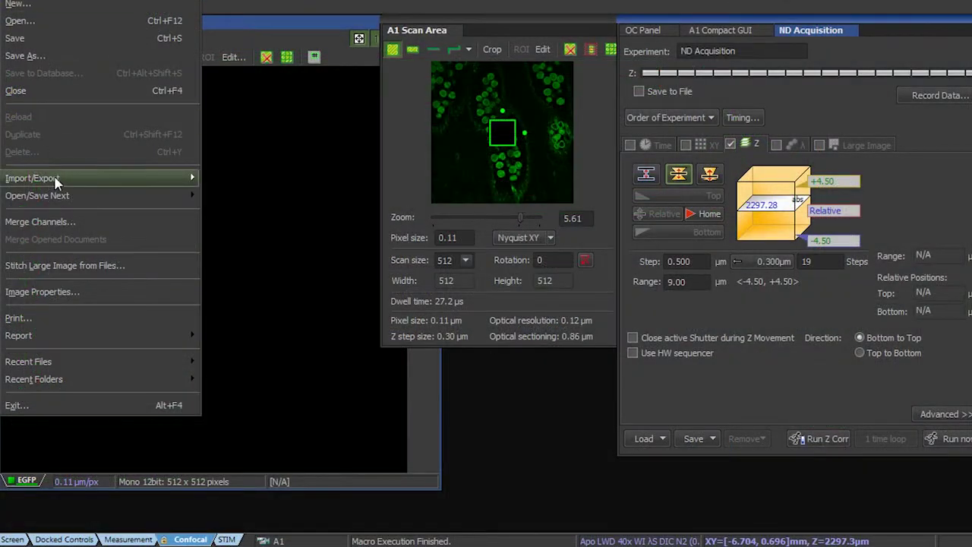
# Step: Open Create ND File from File Sequence under File > Import/Export
pyautogui.moveTo(57, 184)
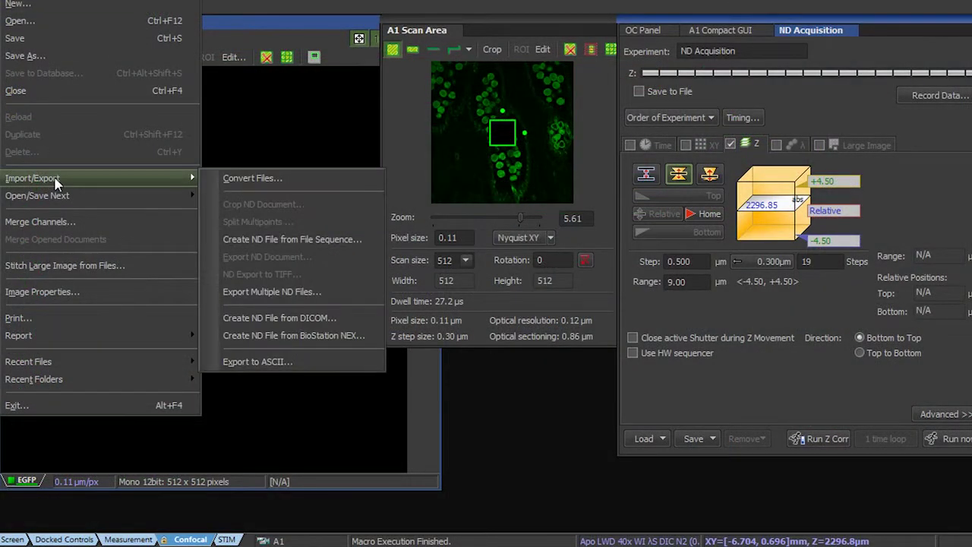
pyautogui.click(266, 240)
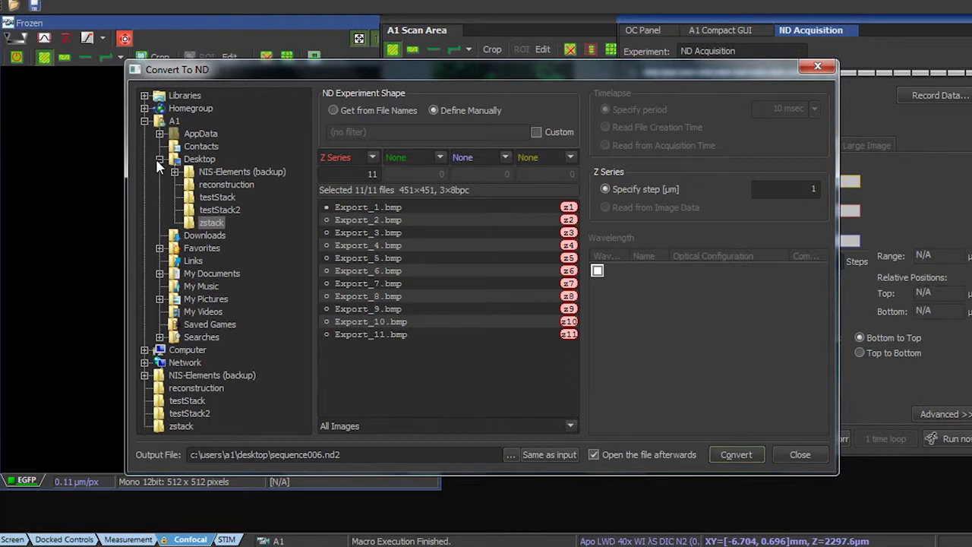
# Step: Convert the bitmaps in PQ > Documents > export into a 19-slice Z series at 0.3 µm steps
pyautogui.click(144, 109)
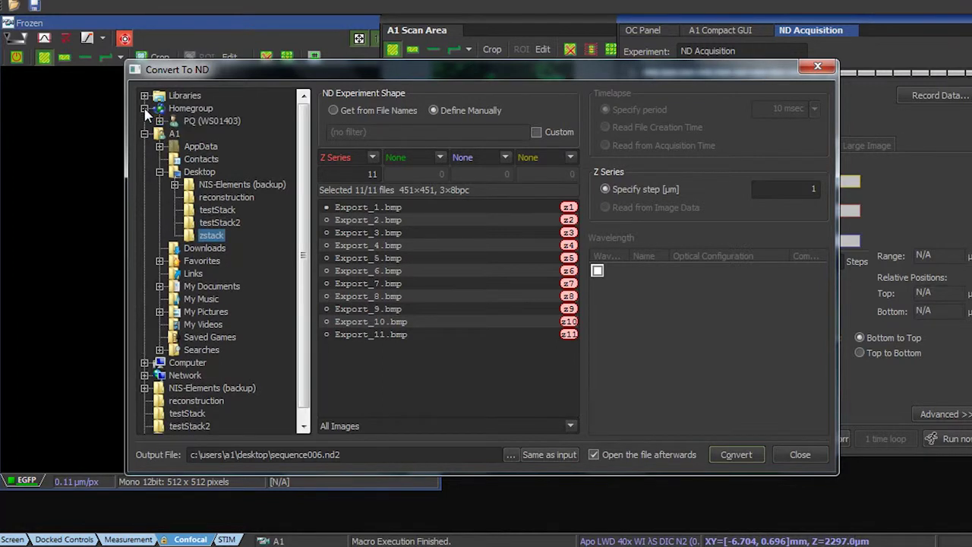
pyautogui.click(159, 121)
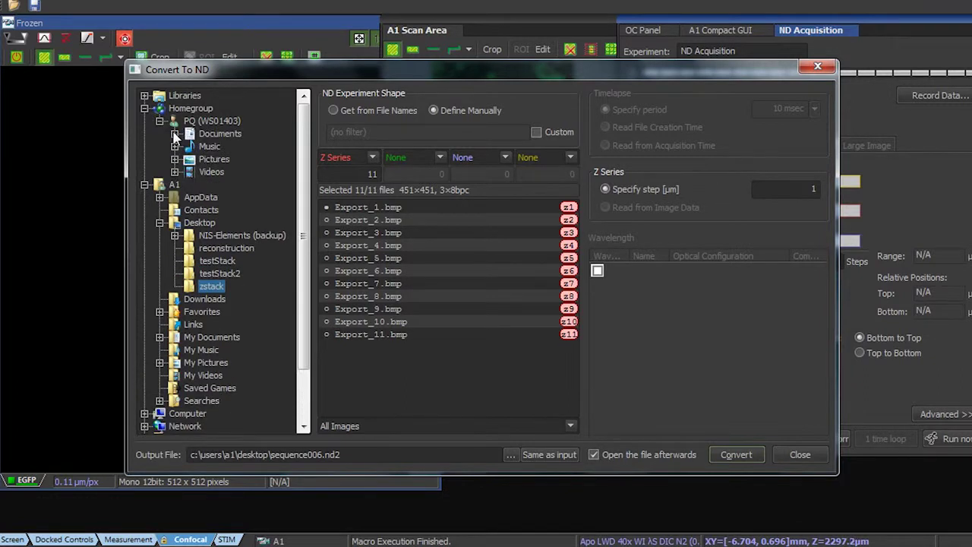
pyautogui.click(175, 134)
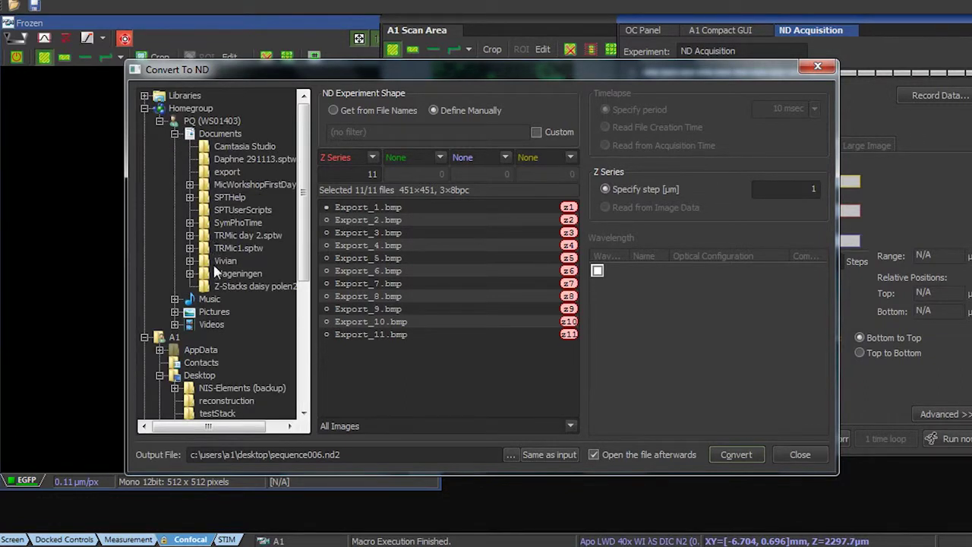
pyautogui.click(207, 173)
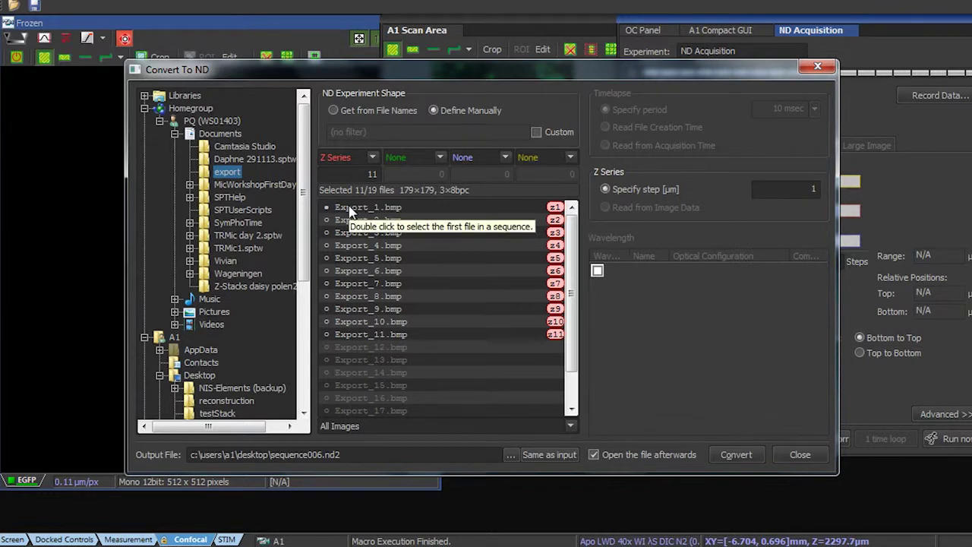
pyautogui.doubleClick(371, 173)
pyautogui.write('19')
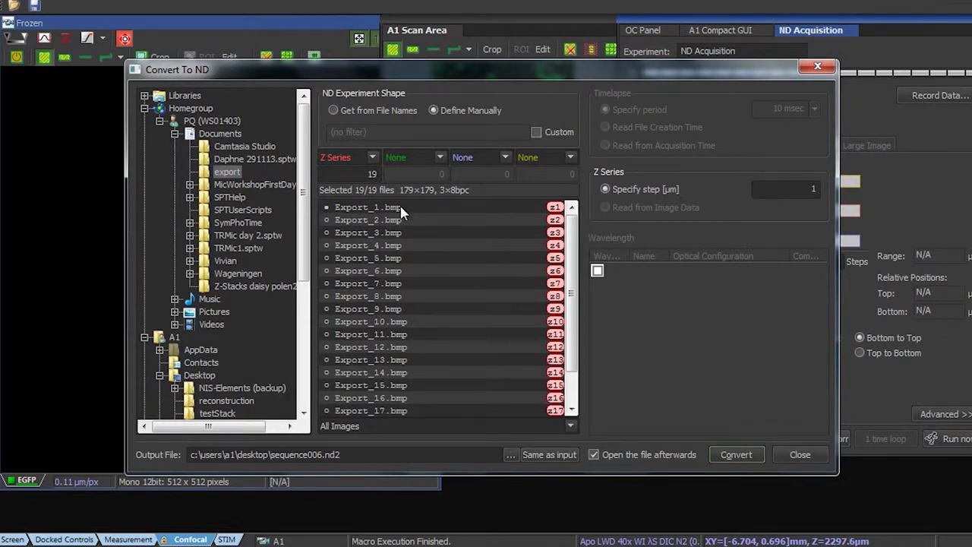
pyautogui.click(798, 189)
pyautogui.write('0.3')
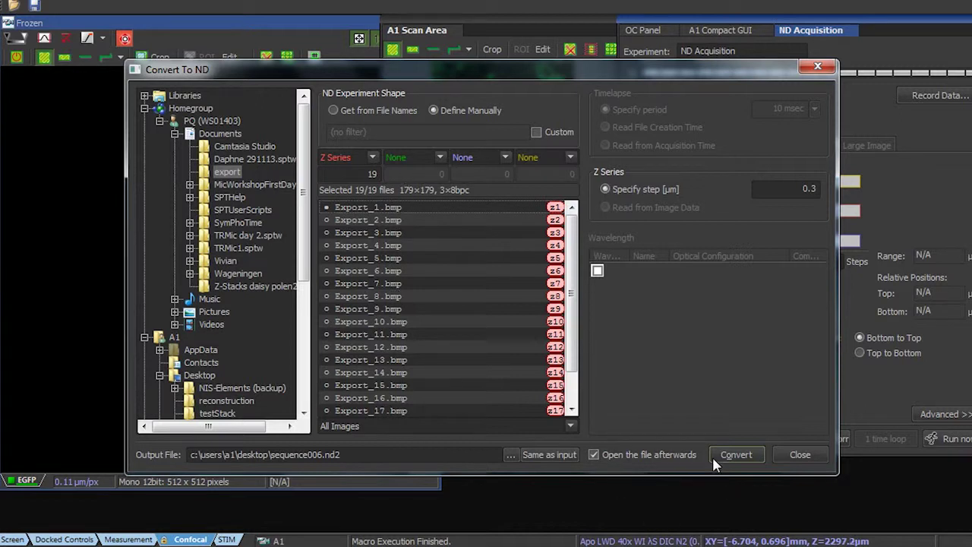
pyautogui.click(733, 454)
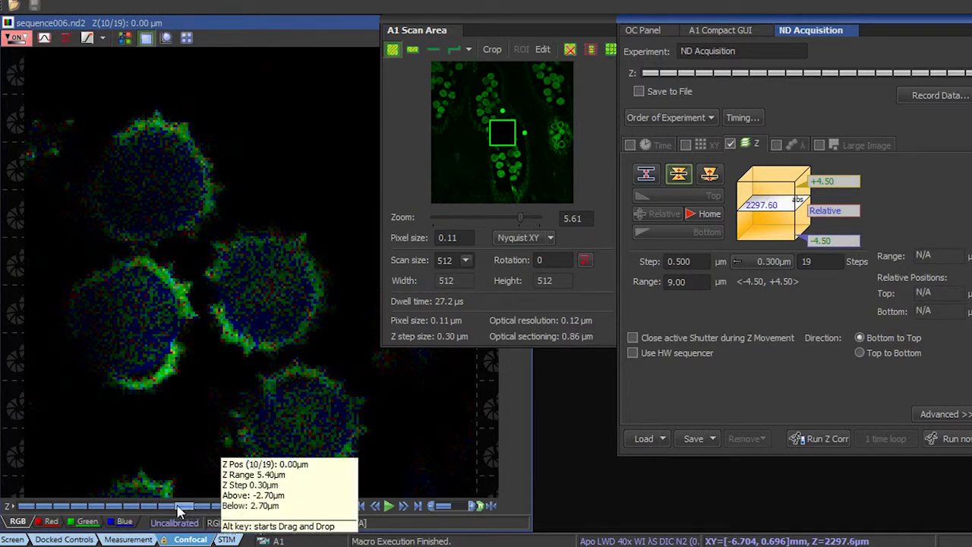
# Step: Browse the Z-stack planes down to plane 3 of 19 at −2.10 µm
pyautogui.moveTo(179, 508); pyautogui.dragTo(67, 504)
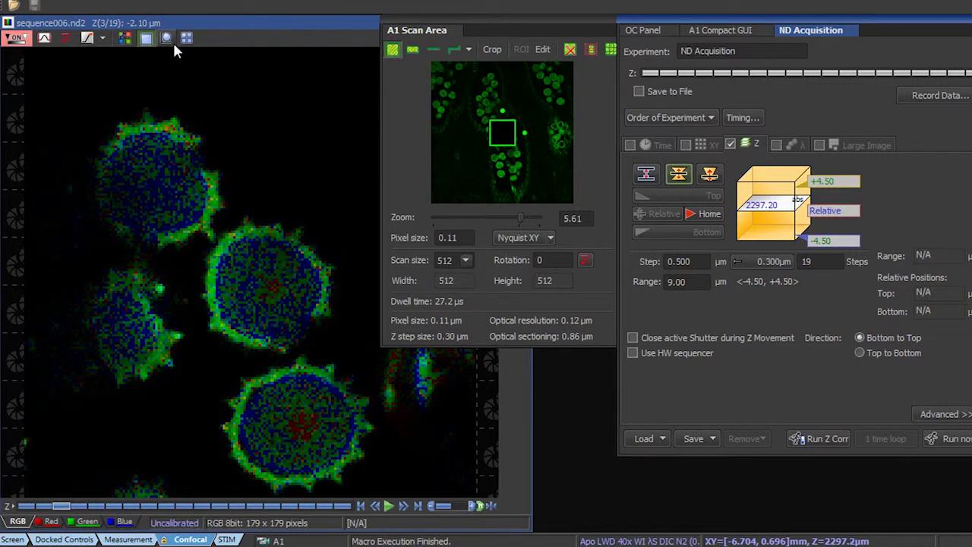
# Step: Display sequence006.nd2 as a 3D volume and rotate it to an oblique side view
pyautogui.click(171, 42)
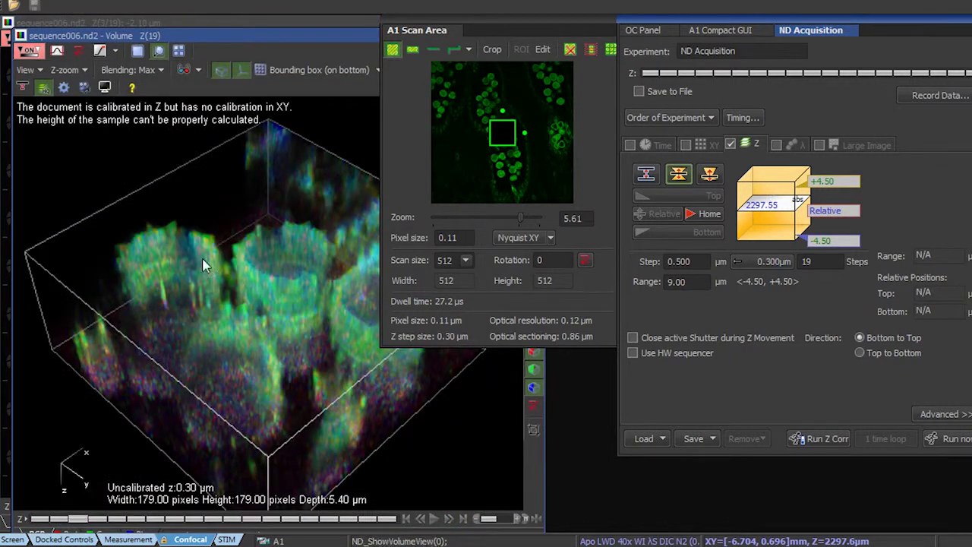
pyautogui.moveTo(278, 339); pyautogui.dragTo(285, 110)
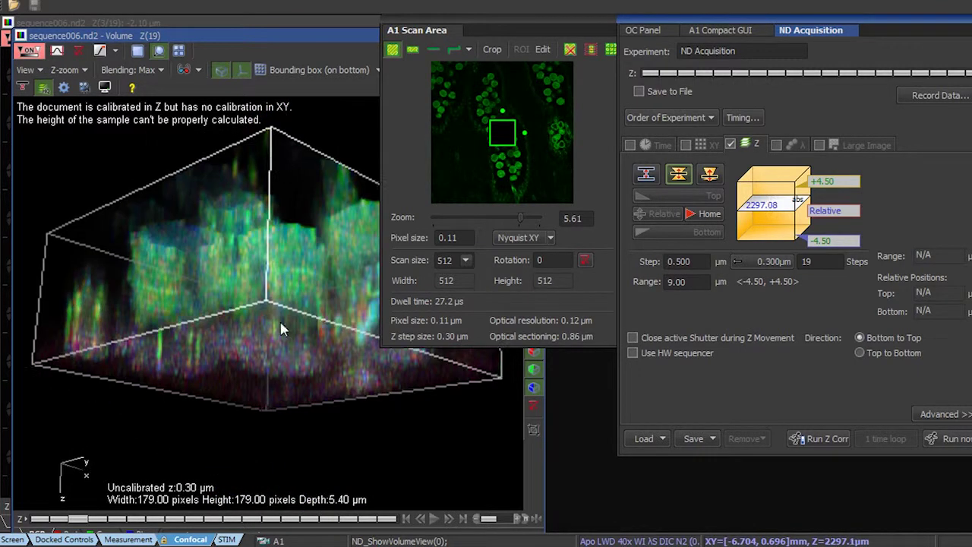